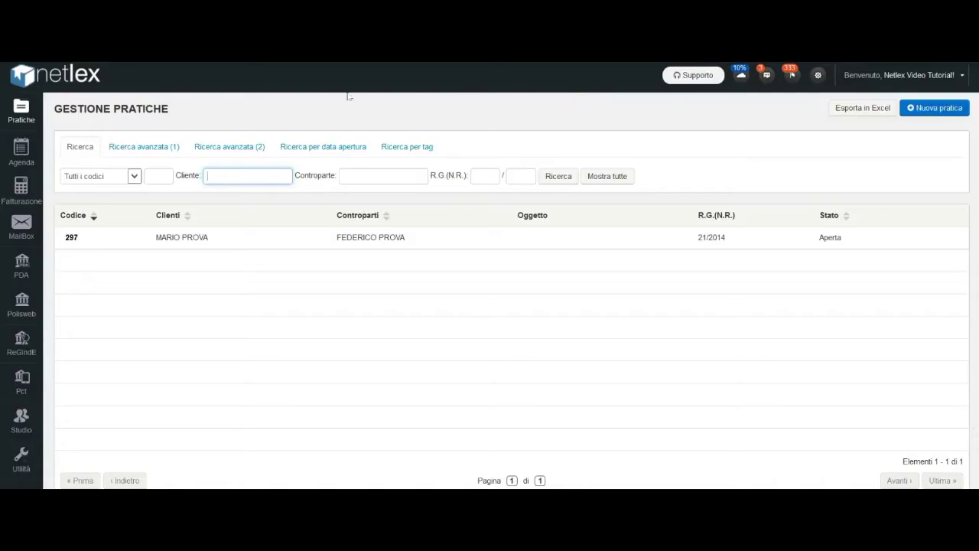
- Open the listed case and view its Visure e bilanci section
{"action": "left_click", "coordinate": [233, 150]}
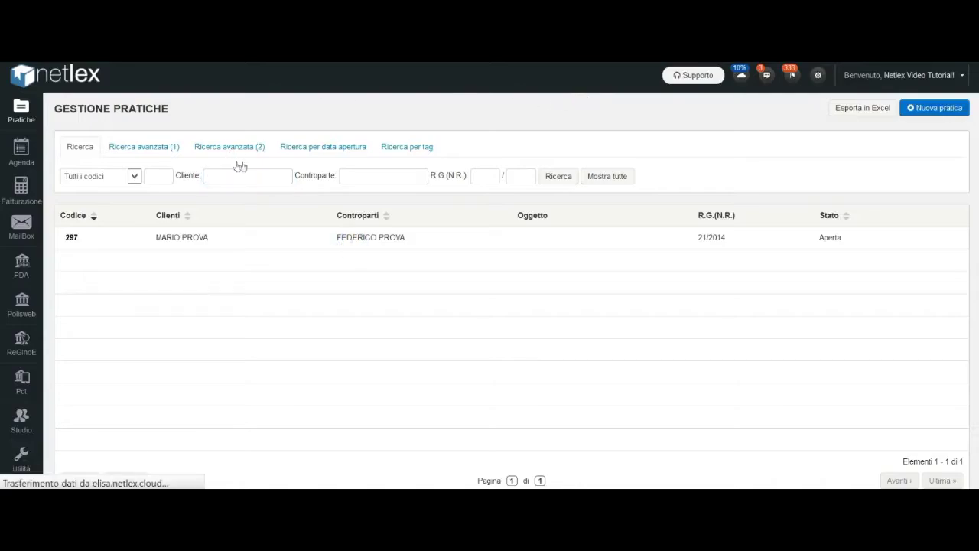
{"action": "scroll", "coordinate": [107, 136], "scroll_direction": "down", "scroll_amount": 2}
{"action": "scroll", "coordinate": [105, 138], "scroll_direction": "down", "scroll_amount": 3}
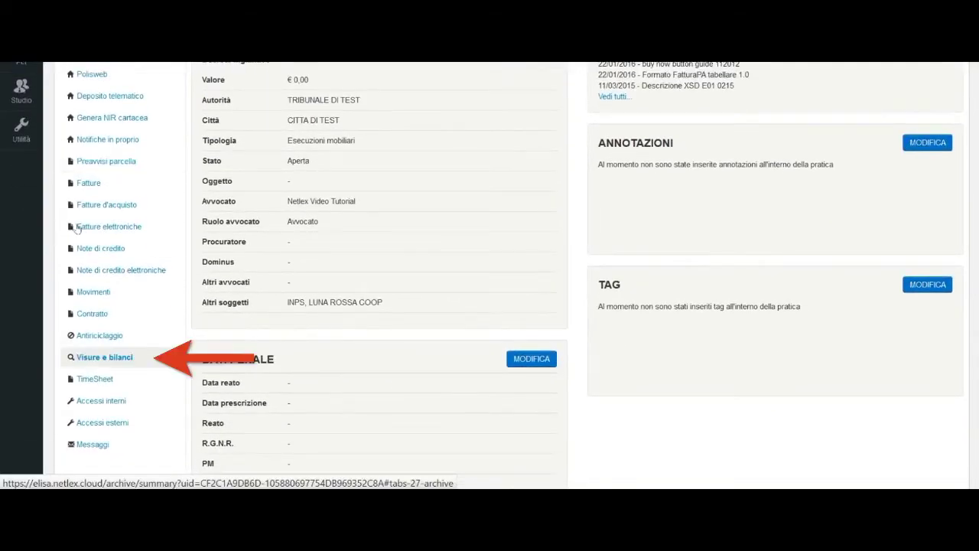
{"action": "left_click", "coordinate": [109, 356]}
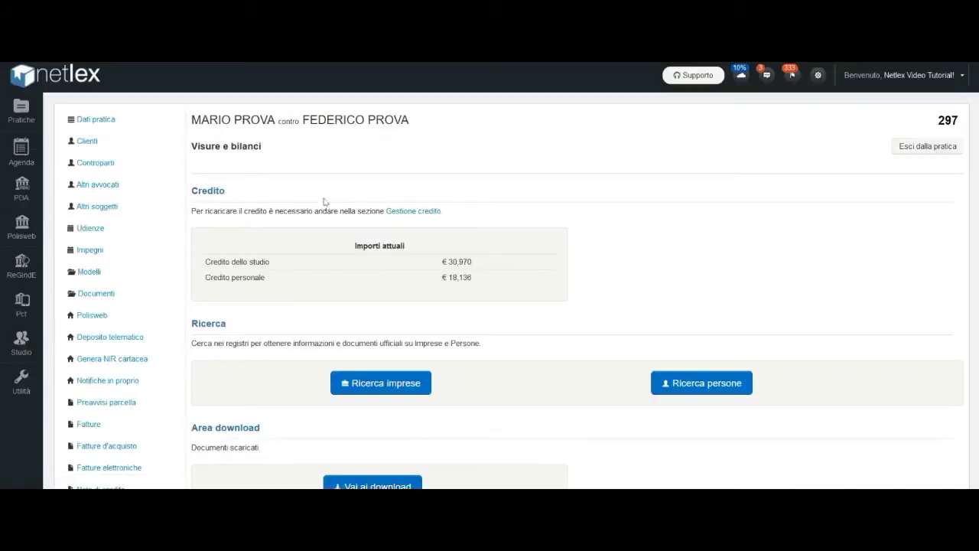
{"action": "scroll", "coordinate": [463, 155], "scroll_direction": "down", "scroll_amount": 1}
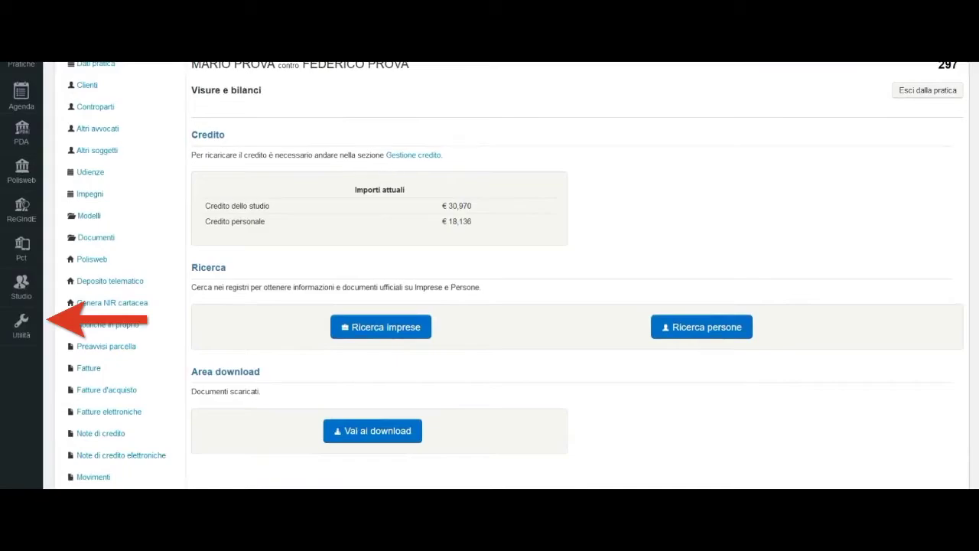
- Go to credit management through the general Visure e bilanci utility and start a new credit top-up
{"action": "left_click", "coordinate": [16, 324]}
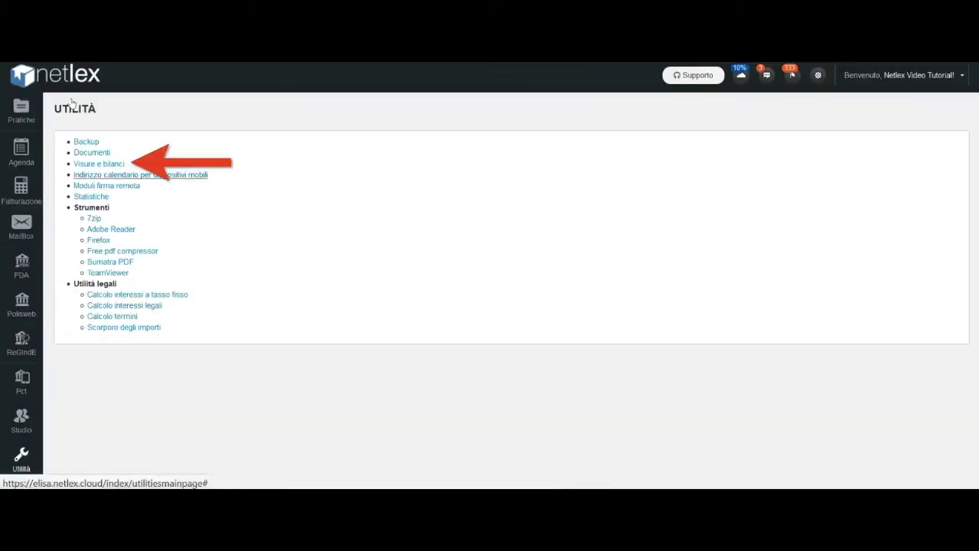
{"action": "left_click", "coordinate": [98, 164]}
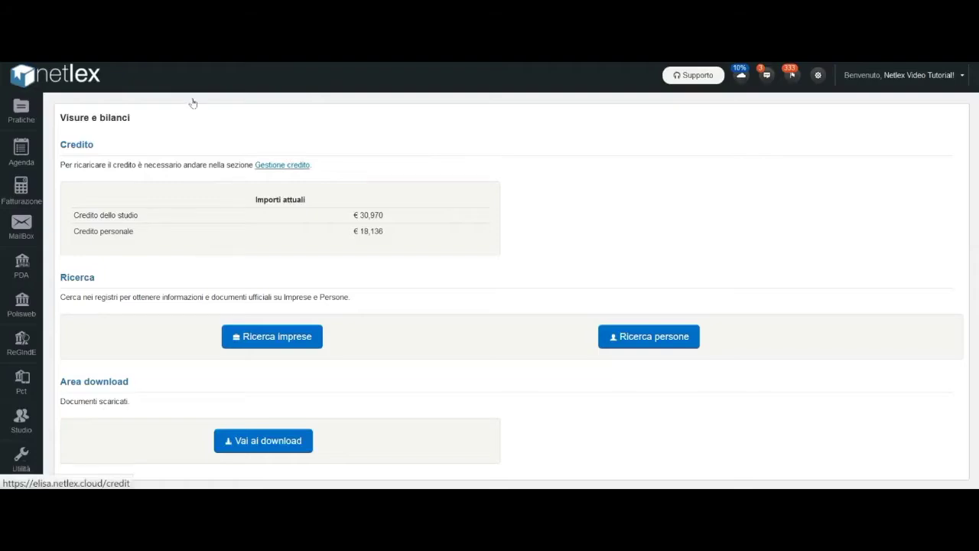
{"action": "left_click", "coordinate": [290, 165]}
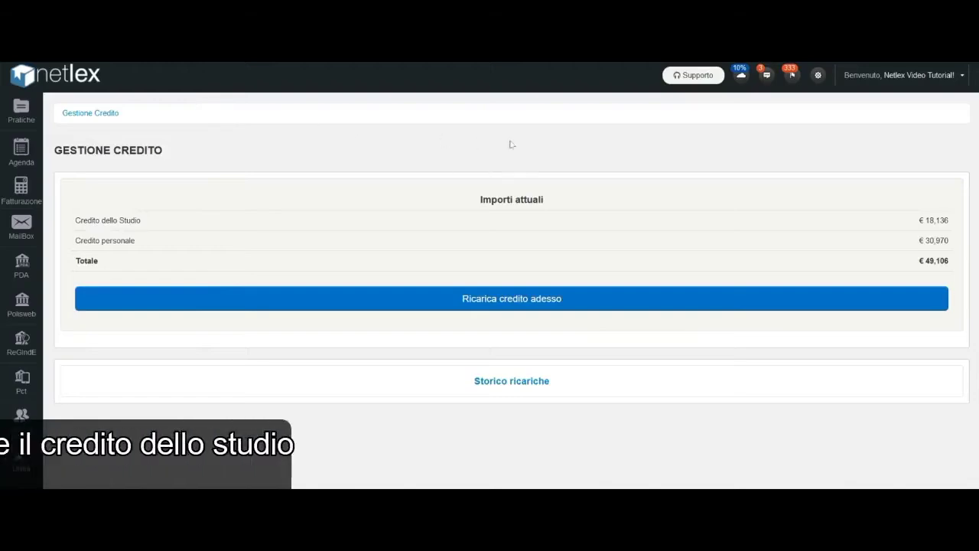
{"action": "left_click", "coordinate": [568, 302]}
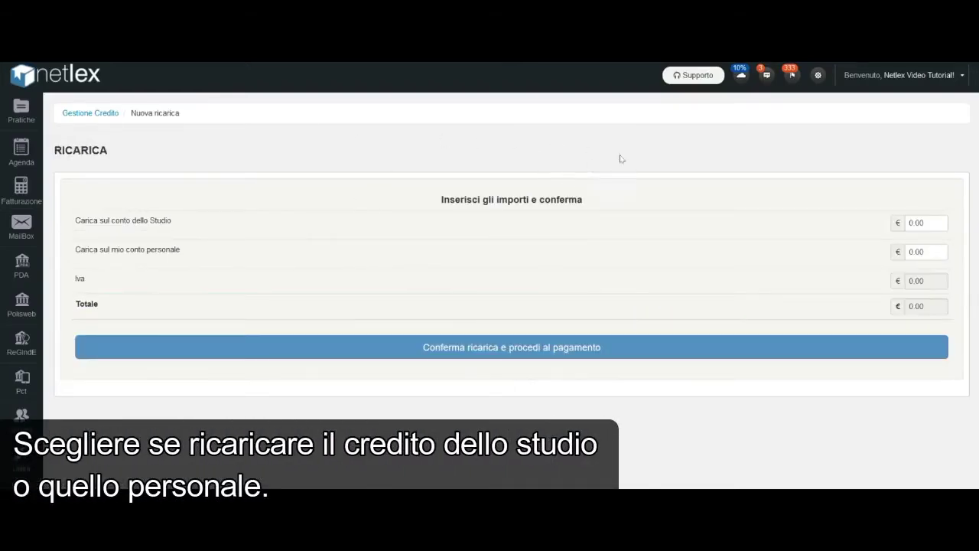
- Set the top-up to 0 euros for the studio account and 5 euros for the personal account, and confirm the order
{"action": "left_click", "coordinate": [926, 222]}
{"action": "type", "text": "5"}
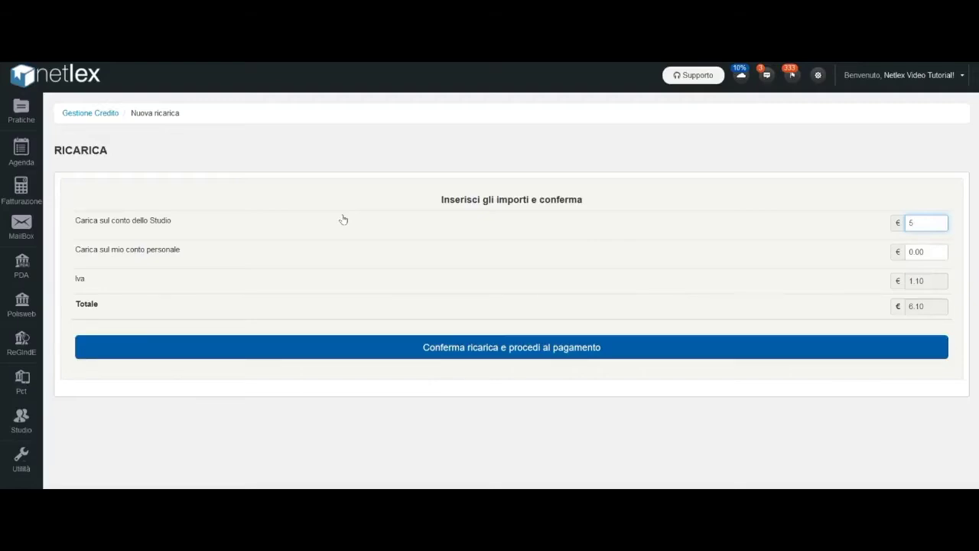
{"action": "double_click", "coordinate": [923, 222]}
{"action": "type", "text": "0"}
{"action": "key", "text": "Tab"}
{"action": "type", "text": "5"}
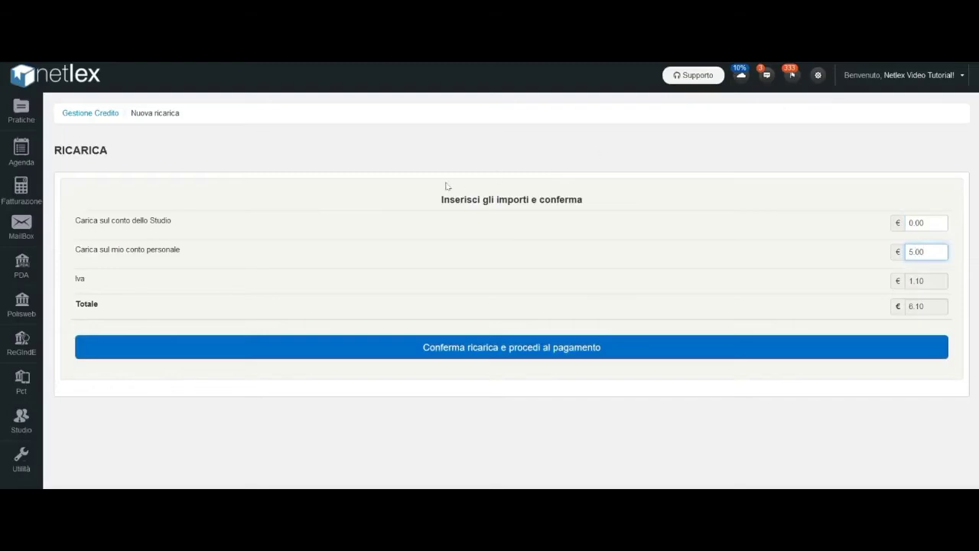
{"action": "left_click", "coordinate": [323, 226]}
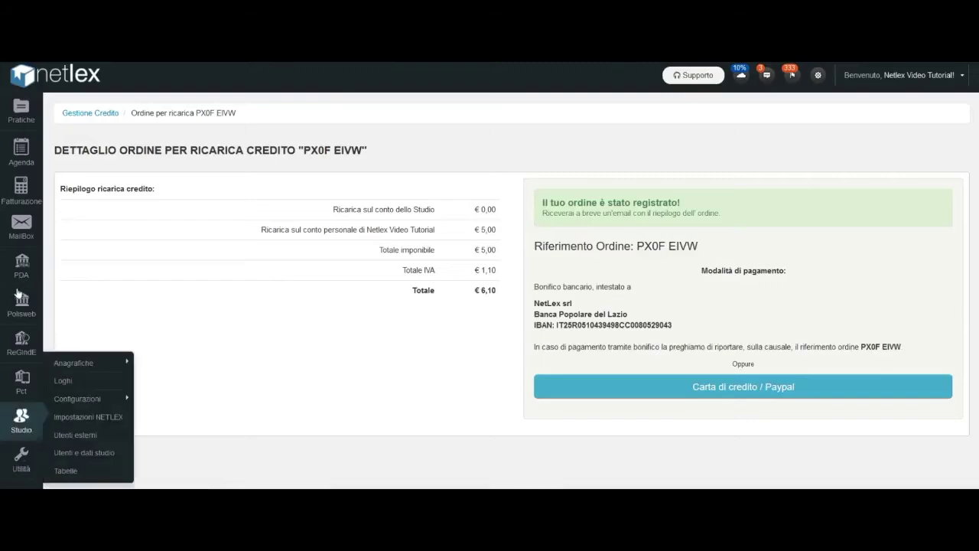
- Return to the general Visure e bilanci utility and open the company search
{"action": "left_click", "coordinate": [21, 458]}
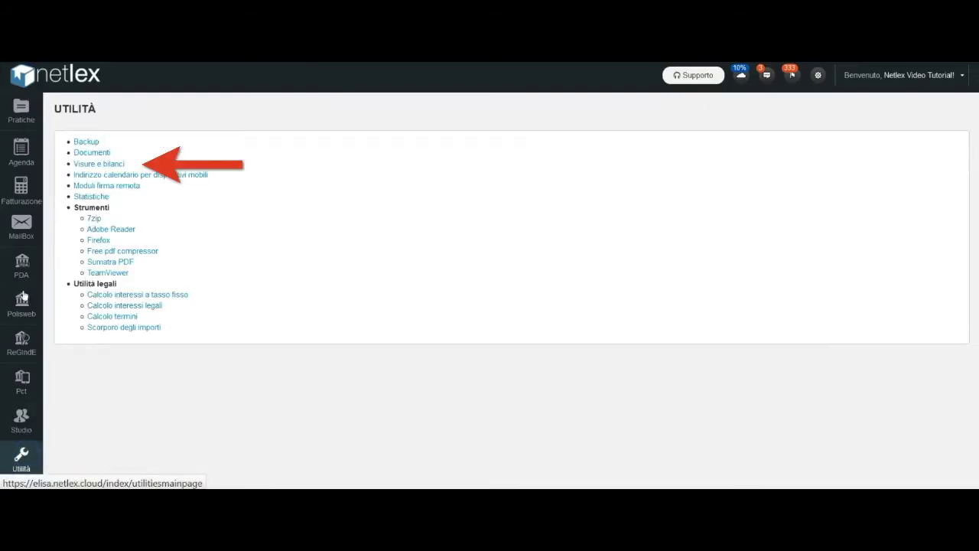
{"action": "left_click", "coordinate": [99, 164]}
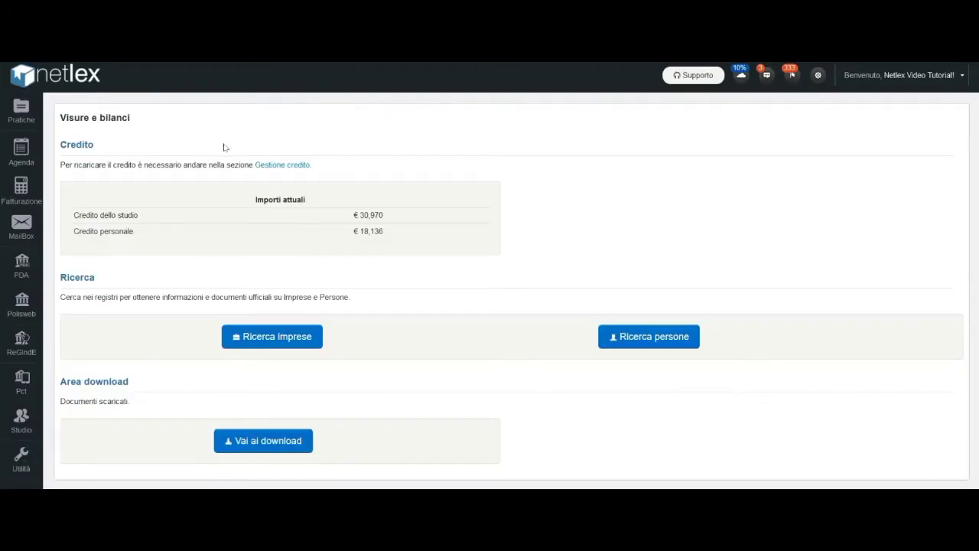
{"action": "scroll", "coordinate": [229, 153], "scroll_direction": "down", "scroll_amount": 1}
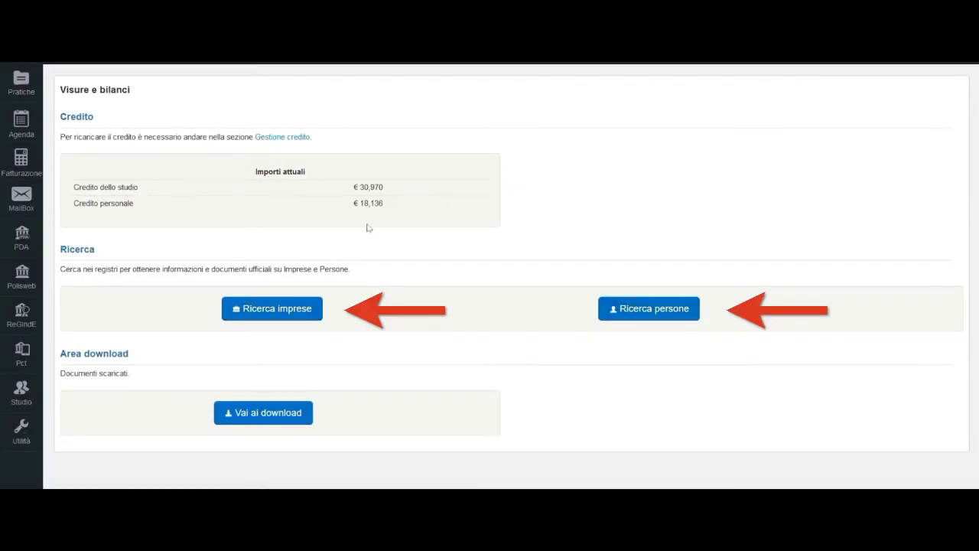
{"action": "left_click", "coordinate": [268, 316]}
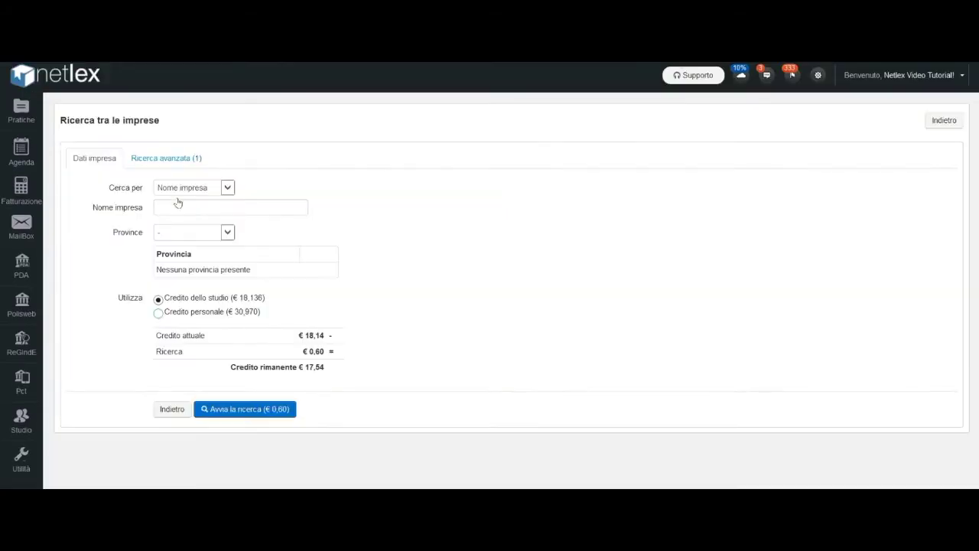
- Set the search criterion to Nome impresa and enter "netlex" as the company name
{"action": "left_click", "coordinate": [226, 189]}
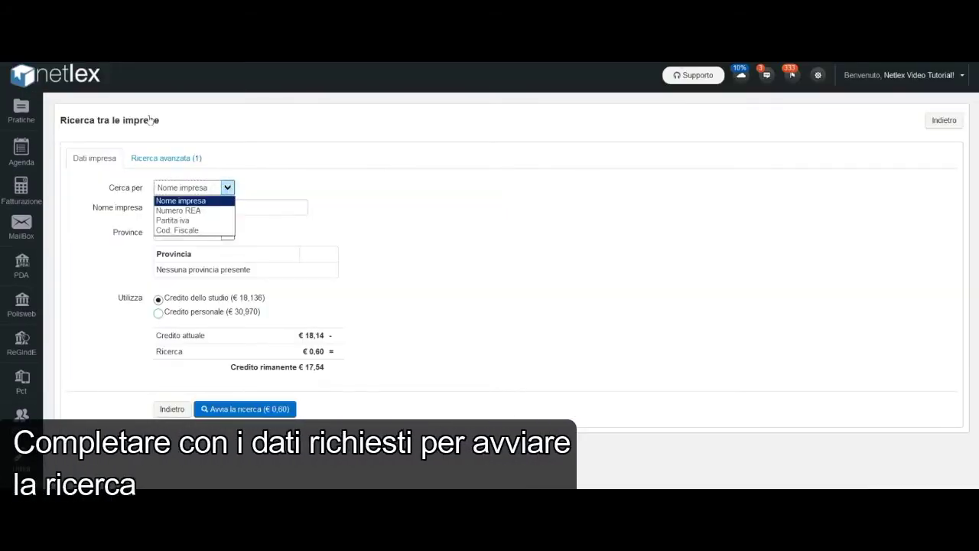
{"action": "key", "text": "Return"}
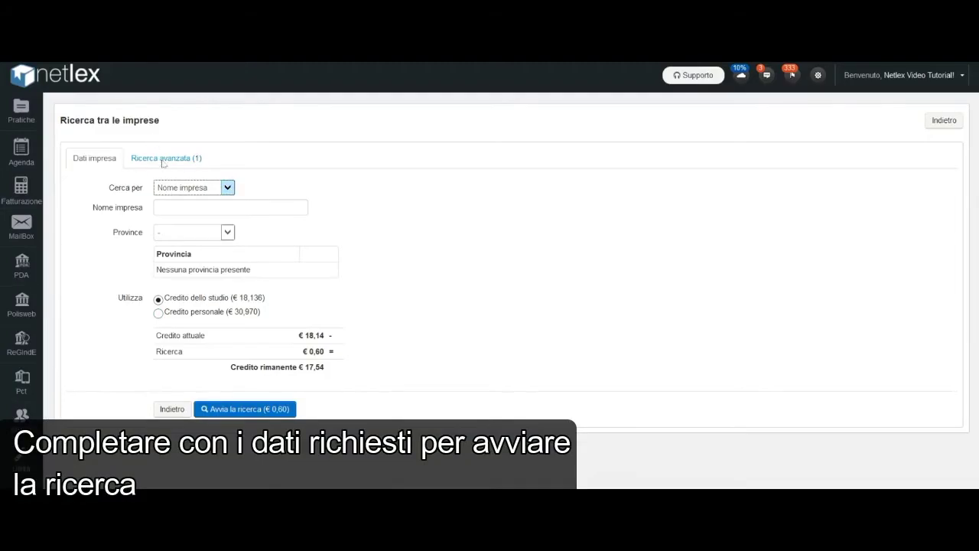
{"action": "key", "text": "Tab"}
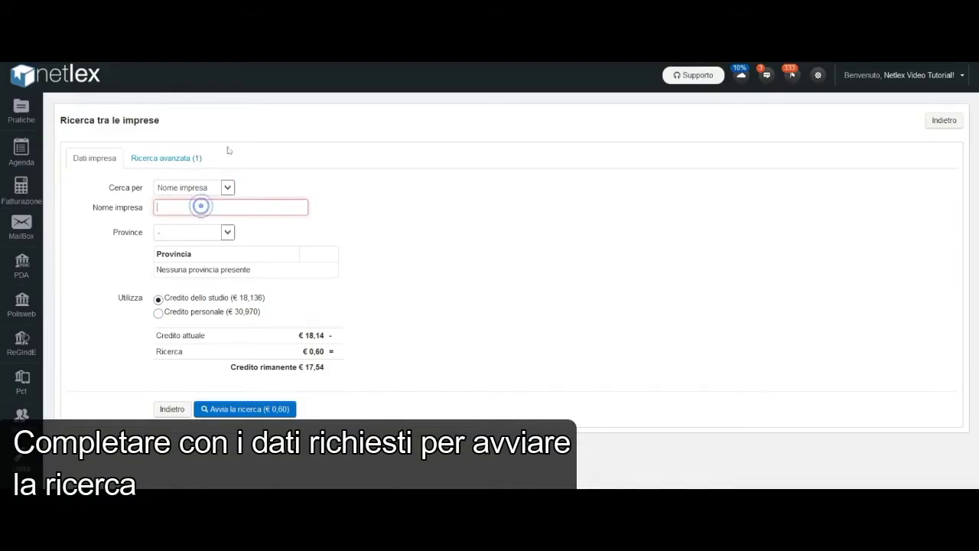
{"action": "type", "text": "netlex"}
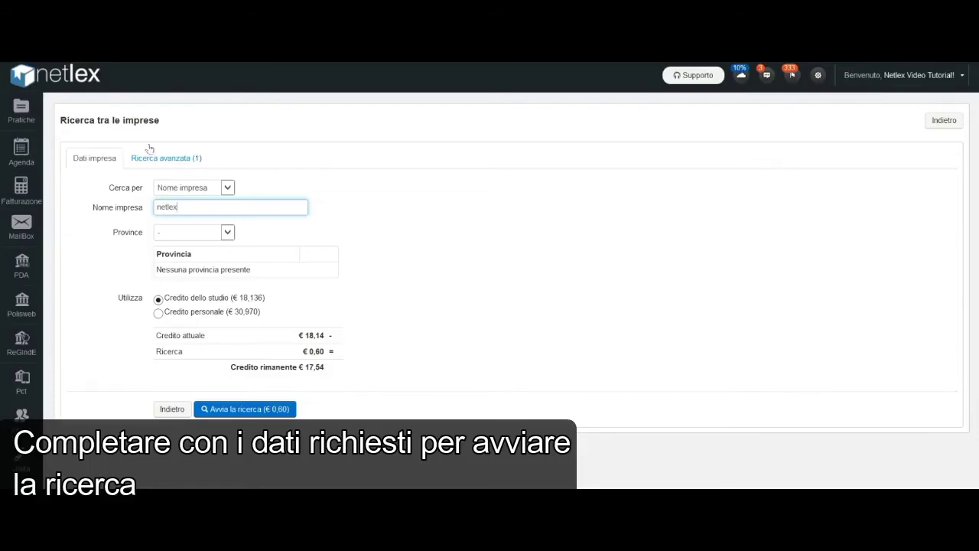
- Add Roma as the province for the company search
{"action": "left_click", "coordinate": [227, 231]}
{"action": "key", "text": "Down"}
{"action": "key", "text": "Down"}
{"action": "key", "text": "Down"}
{"action": "key", "text": "Down"}
{"action": "key", "text": "Down"}
{"action": "key", "text": "Down"}
{"action": "key", "text": "Down"}
{"action": "key", "text": "Down"}
{"action": "key", "text": "Down"}
{"action": "key", "text": "Down"}
{"action": "key", "text": "Down"}
{"action": "key", "text": "Down"}
{"action": "key", "text": "Down"}
{"action": "key", "text": "Down"}
{"action": "key", "text": "Down"}
{"action": "key", "text": "Down"}
{"action": "key", "text": "Down"}
{"action": "key", "text": "Down"}
{"action": "key", "text": "Down"}
{"action": "key", "text": "Down"}
{"action": "key", "text": "Down"}
{"action": "key", "text": "Down"}
{"action": "key", "text": "Down"}
{"action": "key", "text": "Down"}
{"action": "key", "text": "Down"}
{"action": "key", "text": "Down"}
{"action": "key", "text": "Down"}
{"action": "key", "text": "Down"}
{"action": "key", "text": "Down"}
{"action": "key", "text": "Down"}
{"action": "key", "text": "Down"}
{"action": "key", "text": "Down"}
{"action": "key", "text": "Down"}
{"action": "key", "text": "Down"}
{"action": "key", "text": "Down"}
{"action": "key", "text": "Down"}
{"action": "key", "text": "Down"}
{"action": "key", "text": "Down"}
{"action": "key", "text": "Down"}
{"action": "key", "text": "Down"}
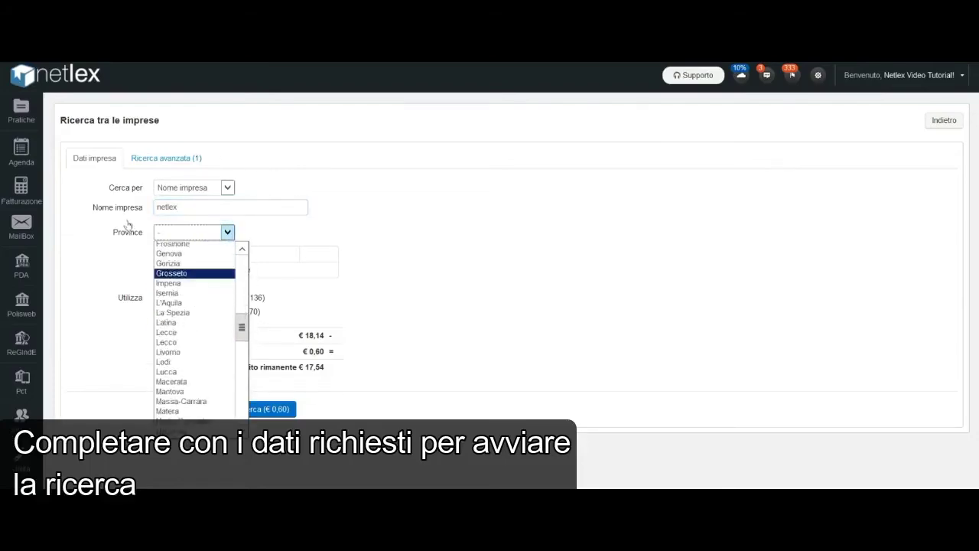
{"action": "key", "text": "Down"}
{"action": "key", "text": "Down"}
{"action": "key", "text": "Down"}
{"action": "key", "text": "Down"}
{"action": "key", "text": "Down"}
{"action": "key", "text": "Down"}
{"action": "key", "text": "Down"}
{"action": "key", "text": "Down"}
{"action": "key", "text": "Down"}
{"action": "key", "text": "Down"}
{"action": "key", "text": "Down"}
{"action": "key", "text": "Down"}
{"action": "key", "text": "Down"}
{"action": "key", "text": "Down"}
{"action": "key", "text": "Down"}
{"action": "key", "text": "Down"}
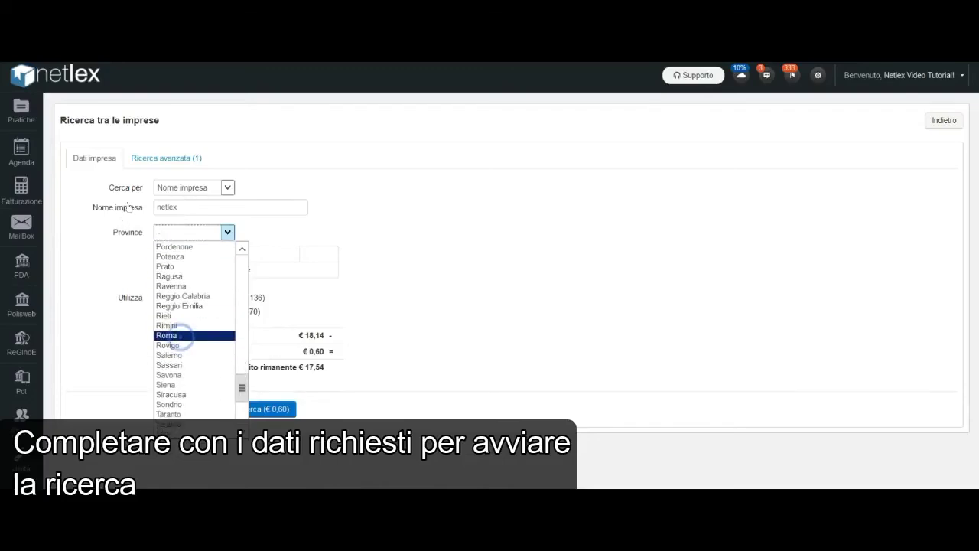
{"action": "left_click", "coordinate": [179, 335]}
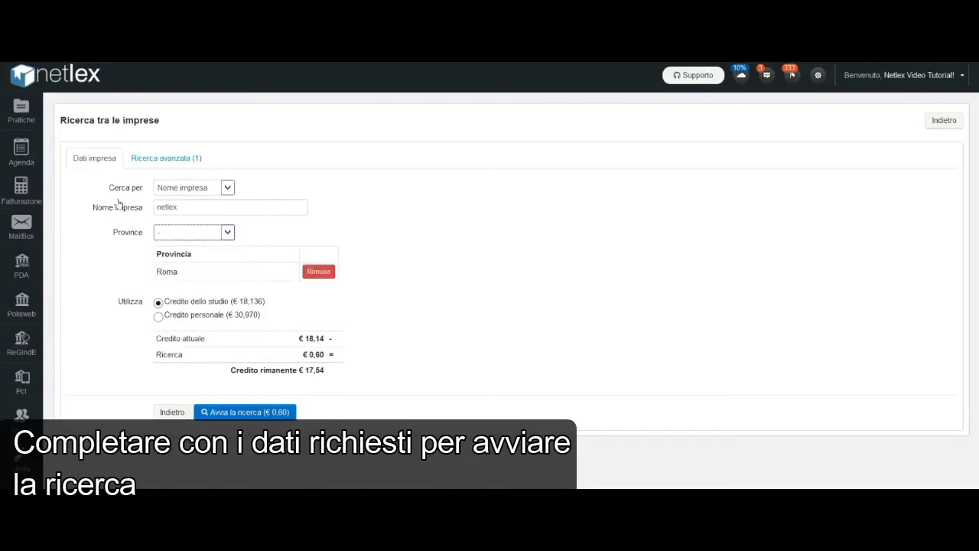
- Charge the company search to the personal credit
{"action": "left_click", "coordinate": [158, 316]}
{"action": "key", "text": "Up"}
{"action": "key", "text": "Down"}
- Examine the advanced search options for company status and legal form
{"action": "left_click", "coordinate": [173, 159]}
{"action": "scroll", "coordinate": [174, 158], "scroll_direction": "down", "scroll_amount": 1}
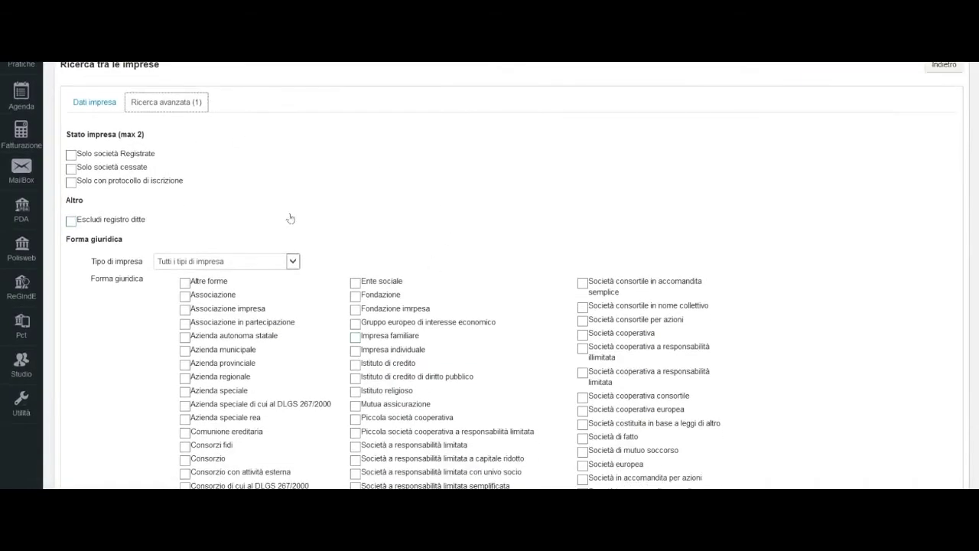
{"action": "scroll", "coordinate": [290, 219], "scroll_direction": "down", "scroll_amount": 3}
{"action": "scroll", "coordinate": [291, 219], "scroll_direction": "down", "scroll_amount": 1}
{"action": "scroll", "coordinate": [292, 218], "scroll_direction": "down", "scroll_amount": 1}
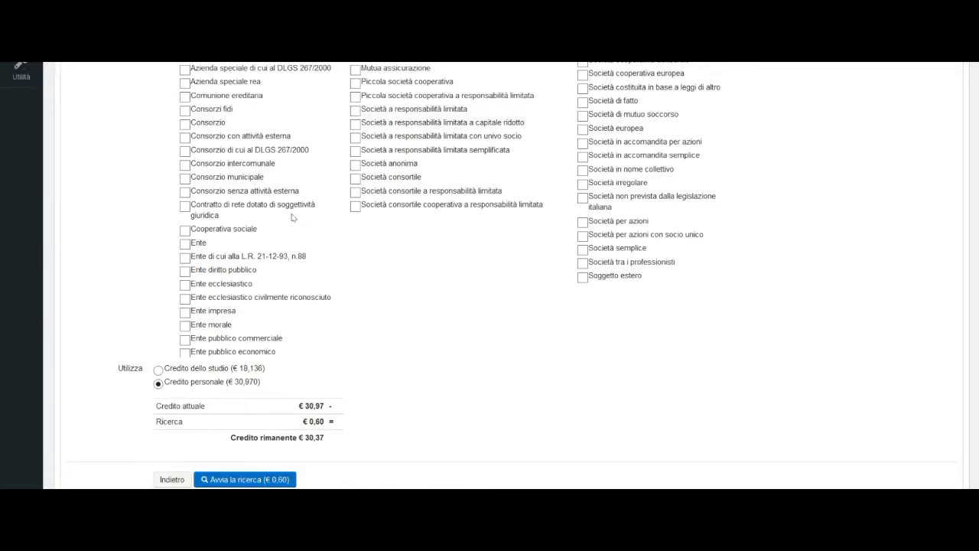
{"action": "scroll", "coordinate": [291, 218], "scroll_direction": "up", "scroll_amount": 1}
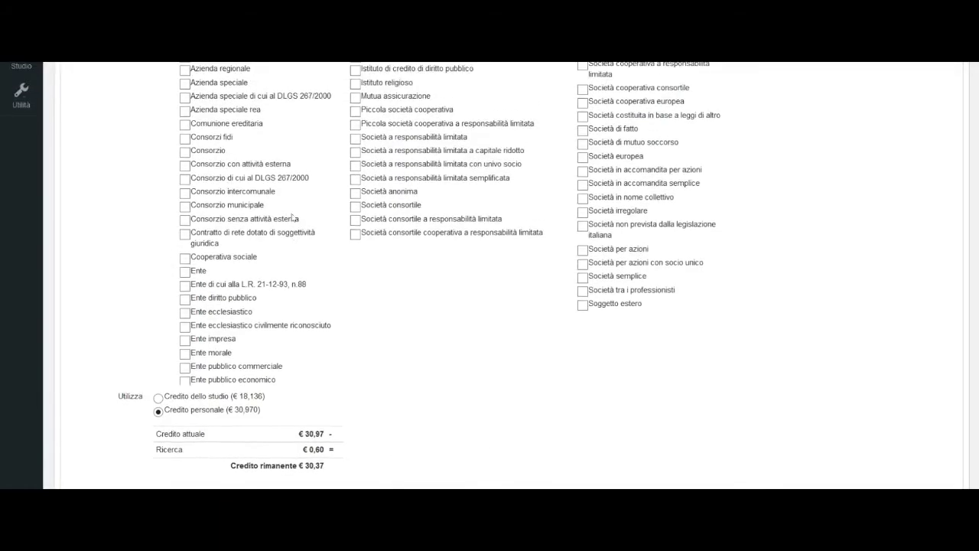
{"action": "scroll", "coordinate": [292, 218], "scroll_direction": "up", "scroll_amount": 10}
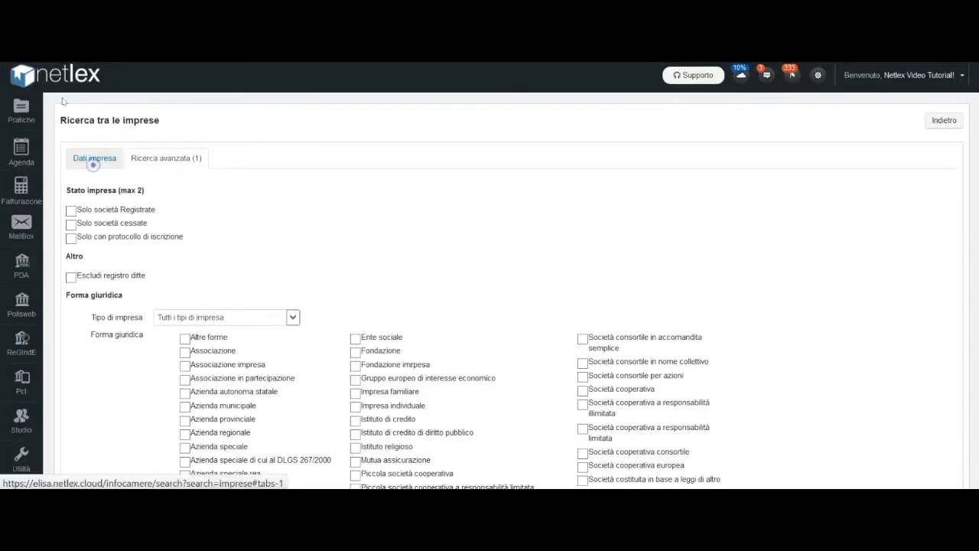
- Return to the basic company data and start the paid search
{"action": "left_click", "coordinate": [94, 157]}
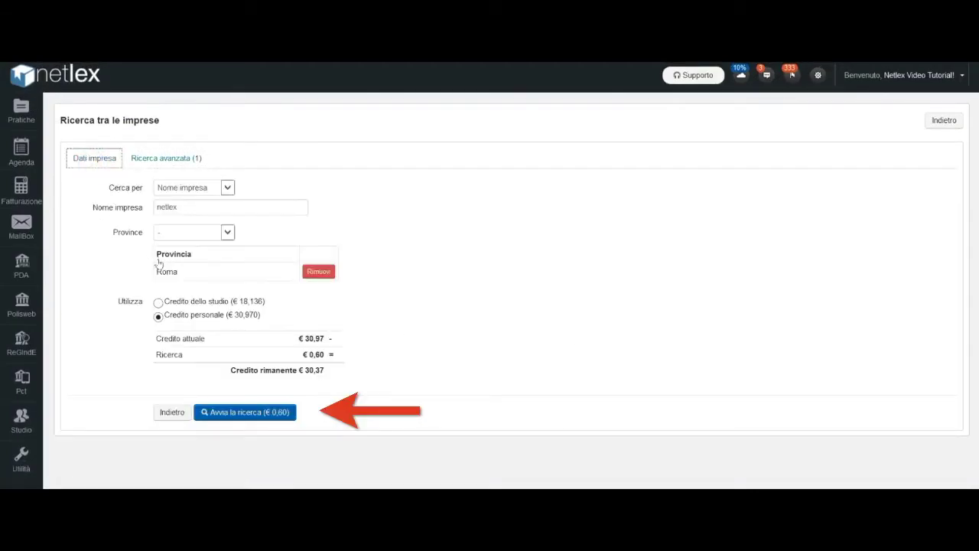
{"action": "left_click", "coordinate": [240, 407]}
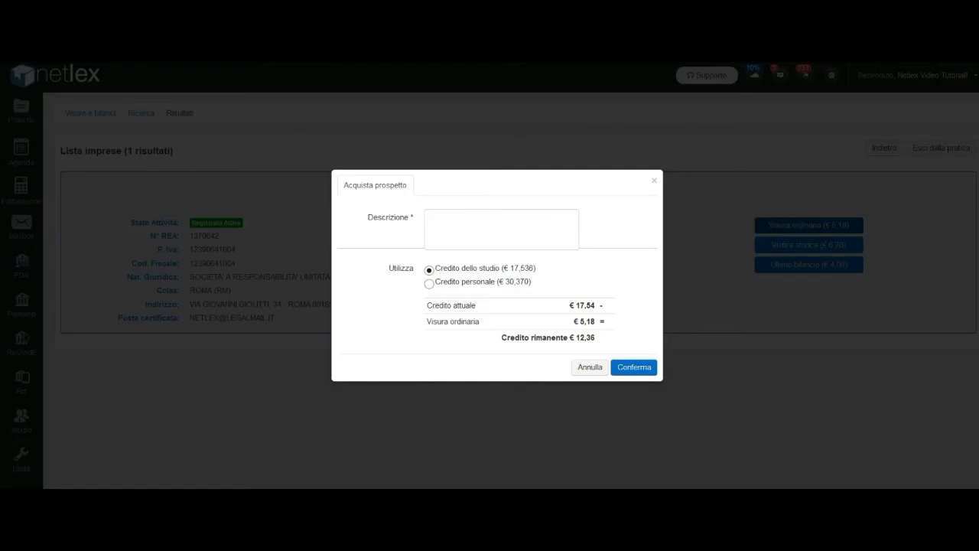
- Purchase the Visura ordinaria with the description "Visura Netlex" using personal credit, and go to the download area
{"action": "left_click", "coordinate": [540, 232]}
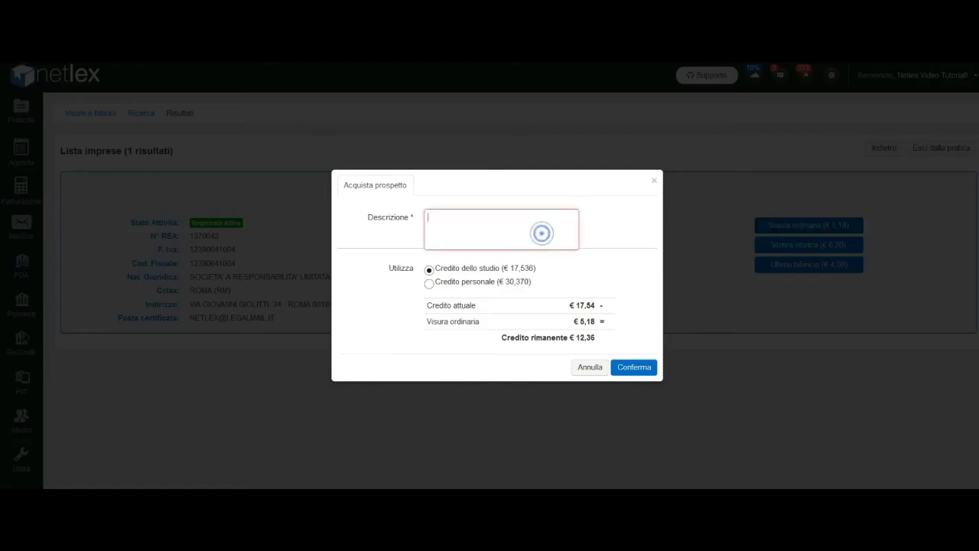
{"action": "type", "text": "Visura Netlex"}
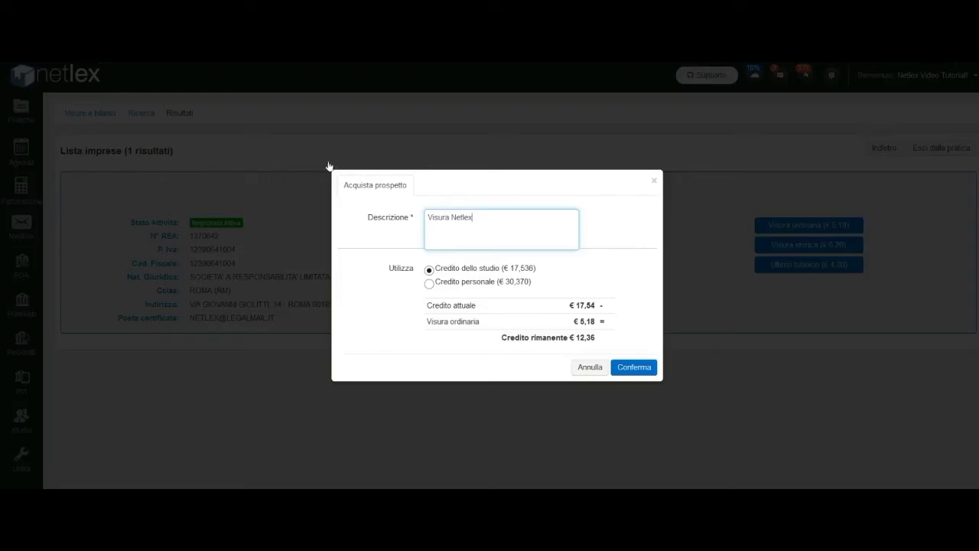
{"action": "left_click", "coordinate": [480, 280]}
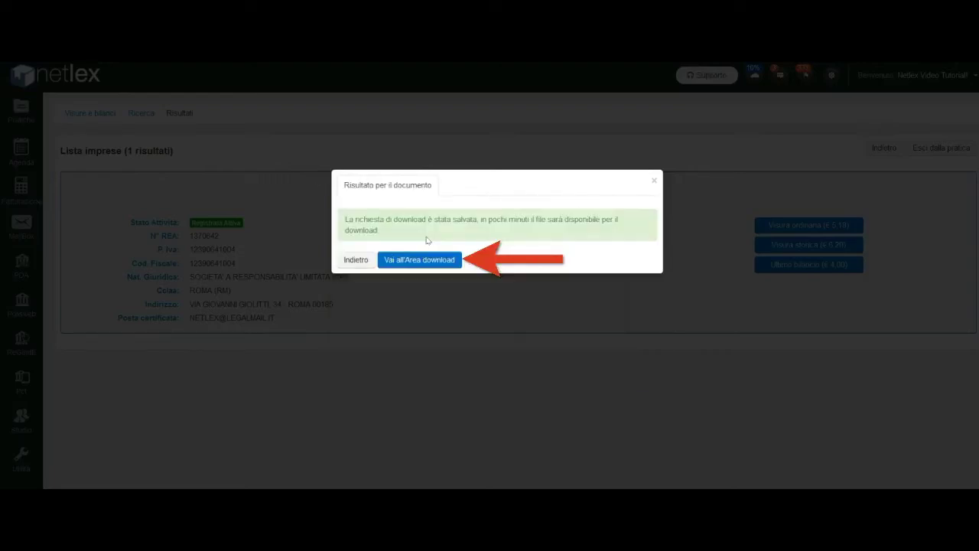
{"action": "left_click", "coordinate": [419, 259]}
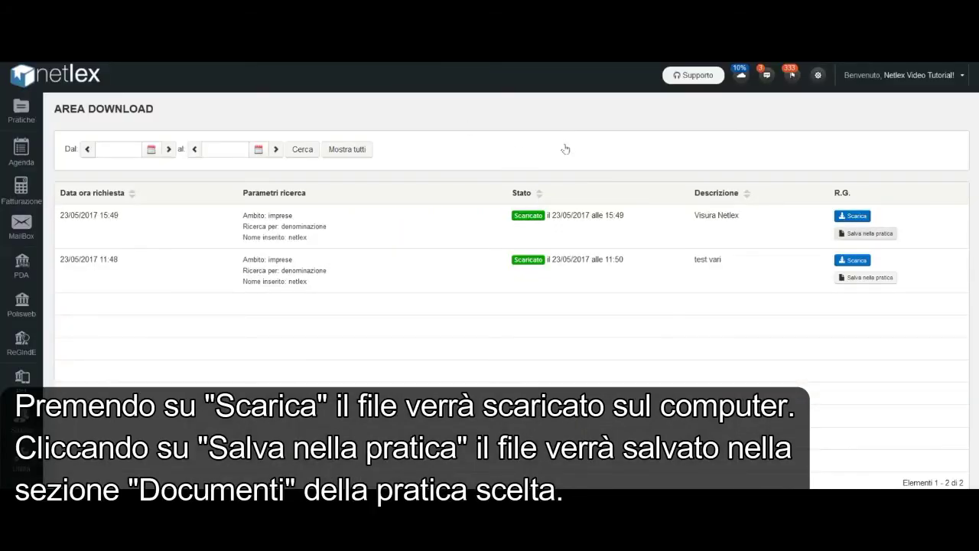
- Save the "Visura Netlex" file to case 297, finding the case with the search term "prova"
{"action": "left_click", "coordinate": [852, 233]}
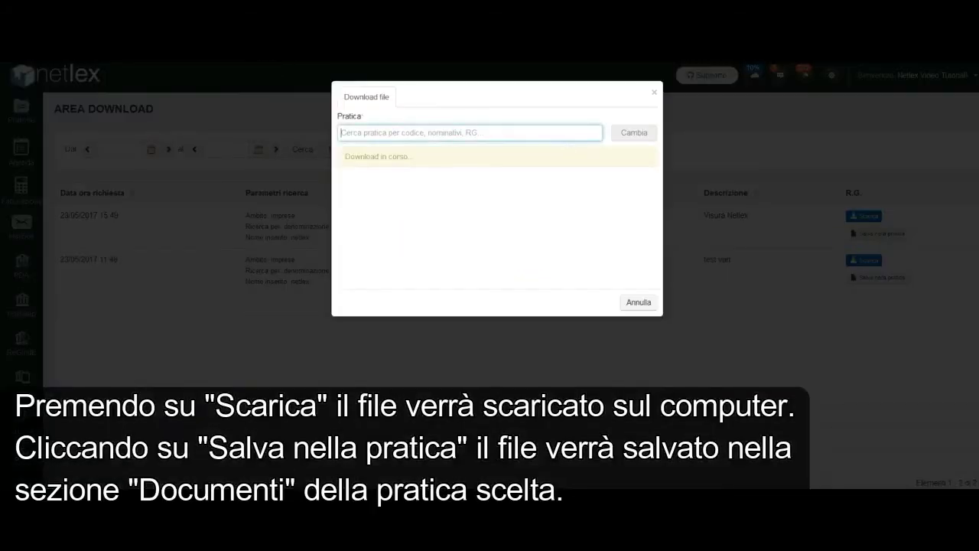
{"action": "type", "text": "prova"}
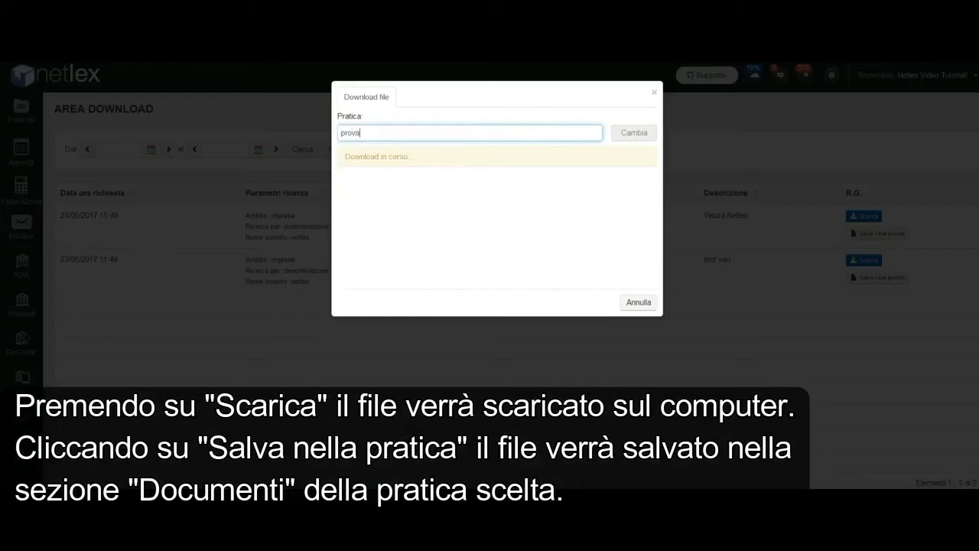
{"action": "key", "text": "Down"}
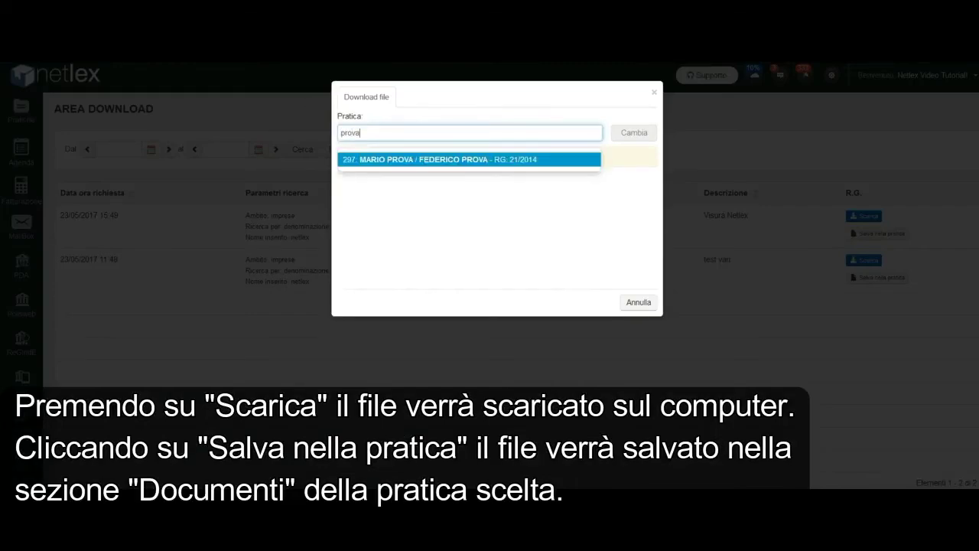
{"action": "key", "text": "Return"}
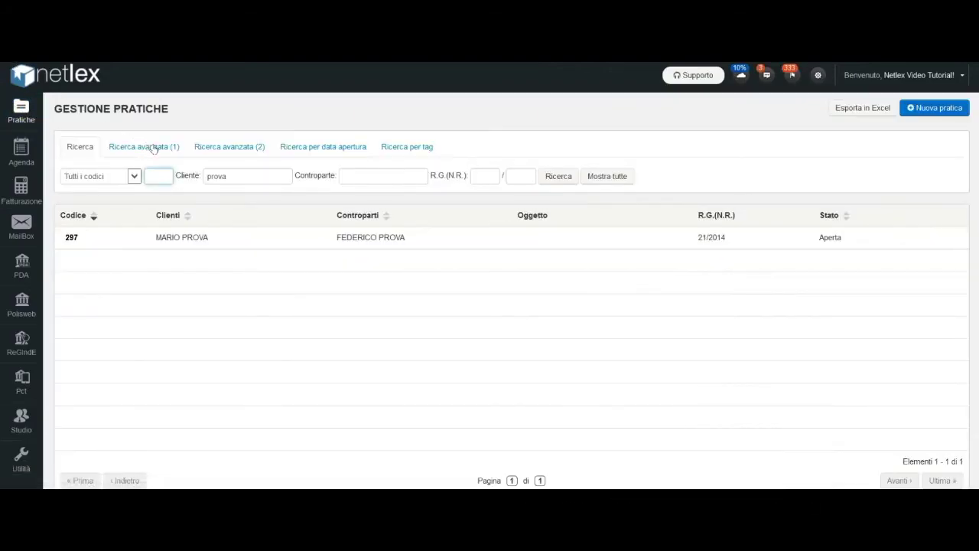
- Open the documents of case 297, view the record of the "Visura Netlex" document, and close it
{"action": "left_click", "coordinate": [229, 237]}
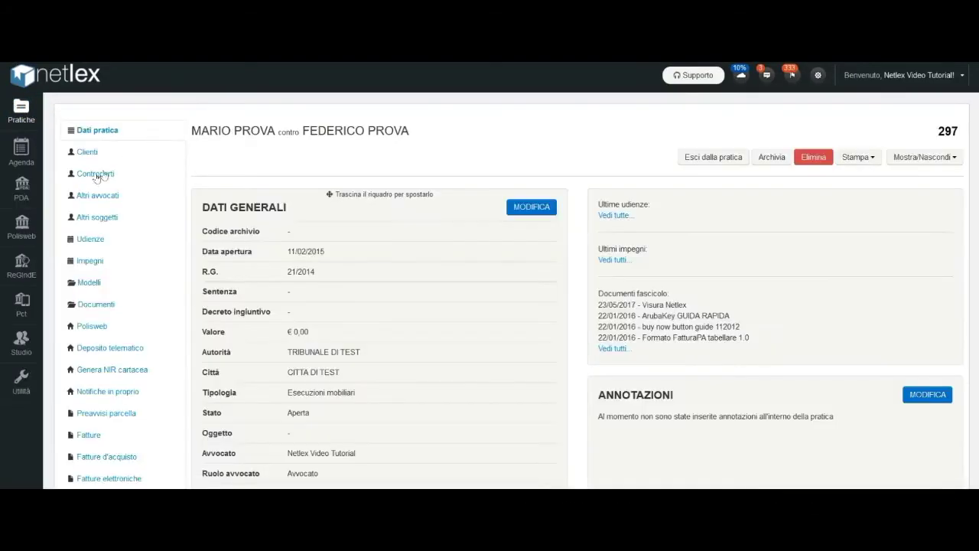
{"action": "left_click", "coordinate": [95, 303]}
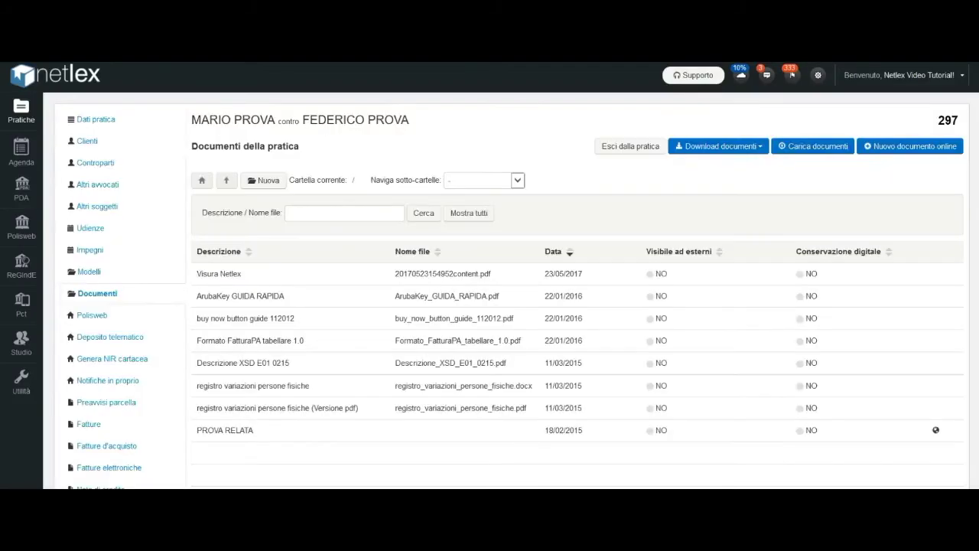
{"action": "left_click", "coordinate": [275, 273]}
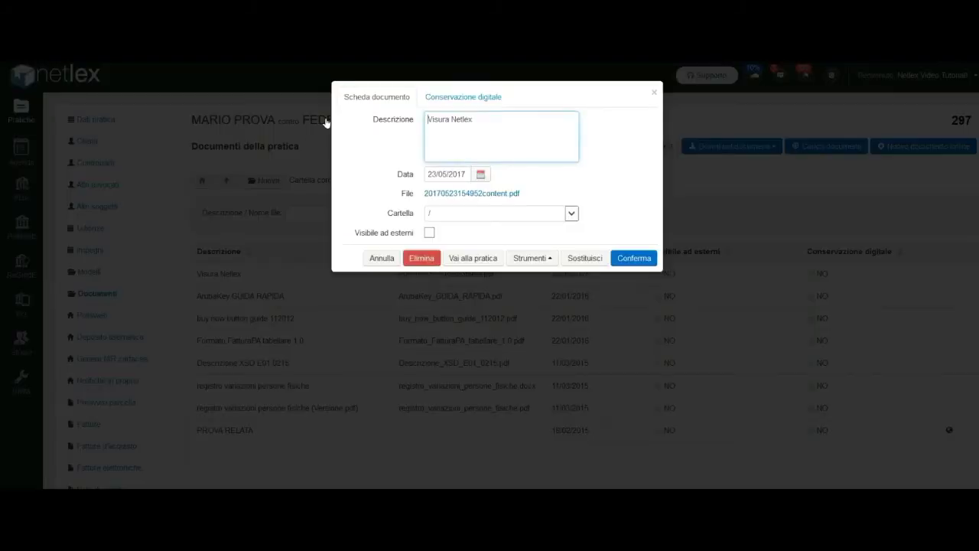
{"action": "left_click", "coordinate": [260, 164]}
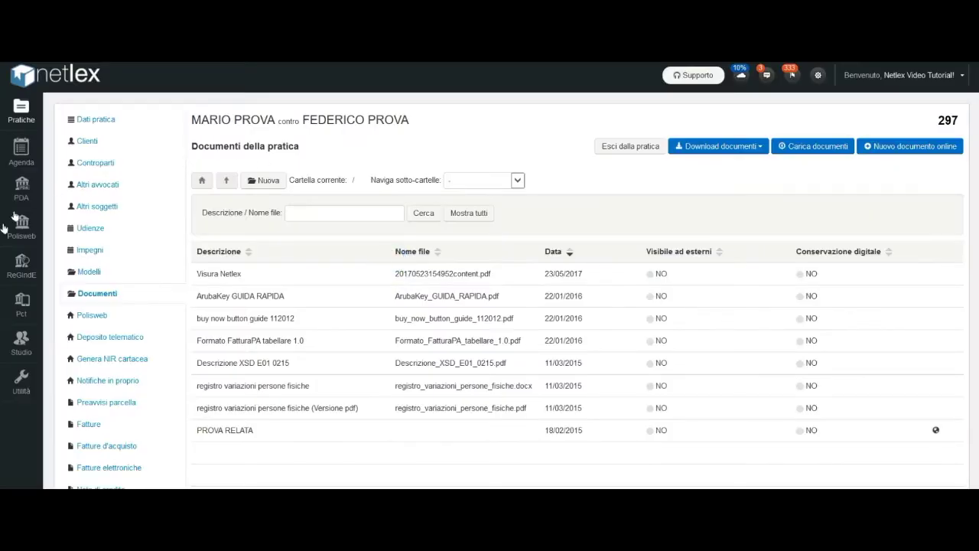
- Go to the Visure e bilanci section and open the people search
{"action": "left_click", "coordinate": [21, 381]}
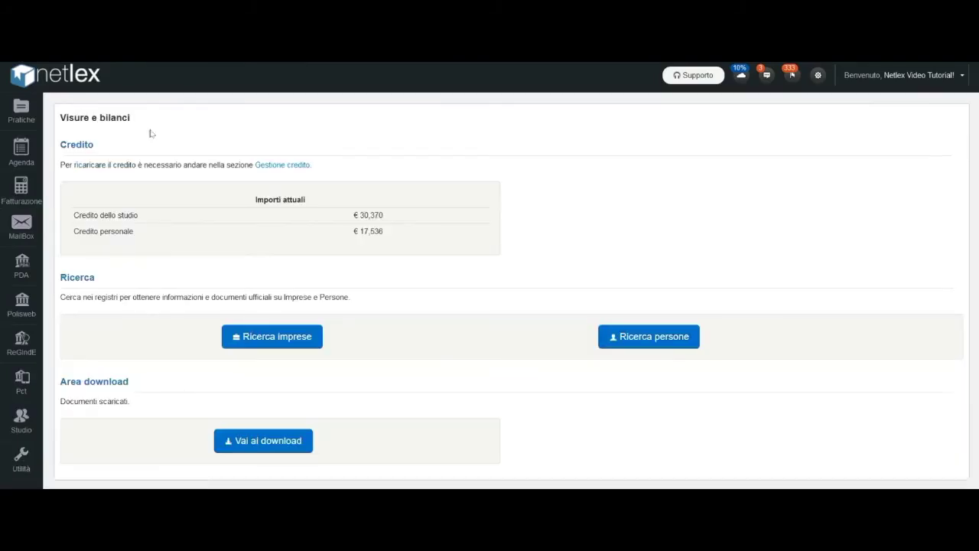
{"action": "key", "text": "Tab"}
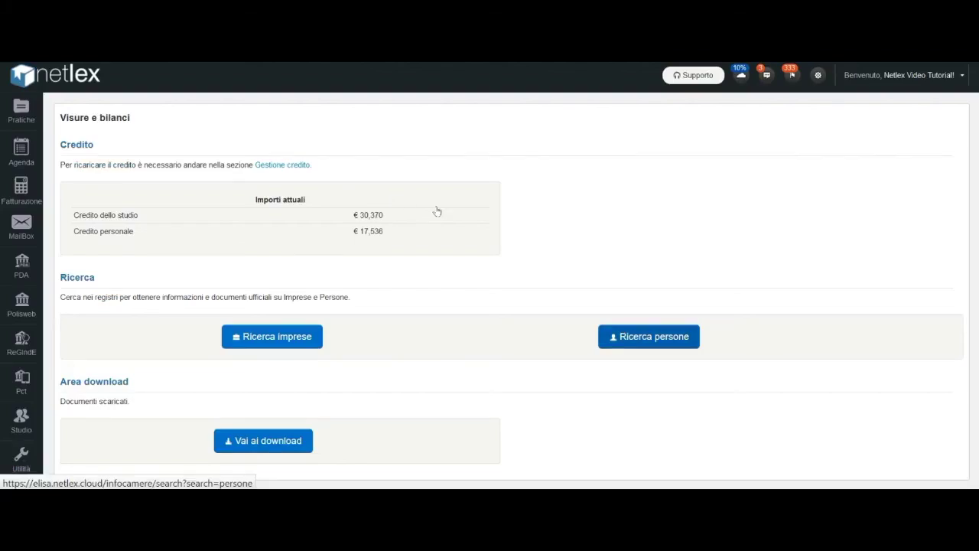
{"action": "key", "text": "Return"}
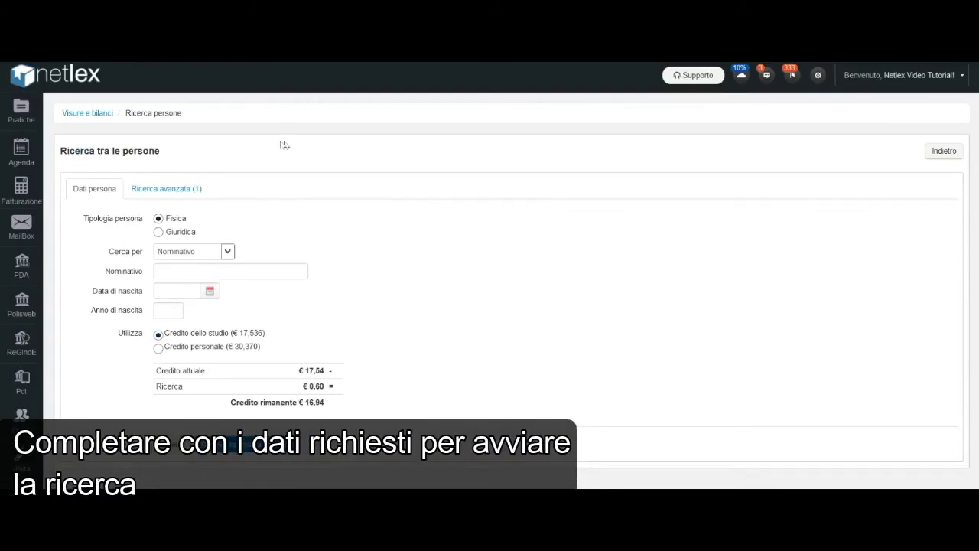
- Examine the people search form and its advanced birthplace options, and return to the basic person data
{"action": "scroll", "coordinate": [278, 146], "scroll_direction": "down", "scroll_amount": 1}
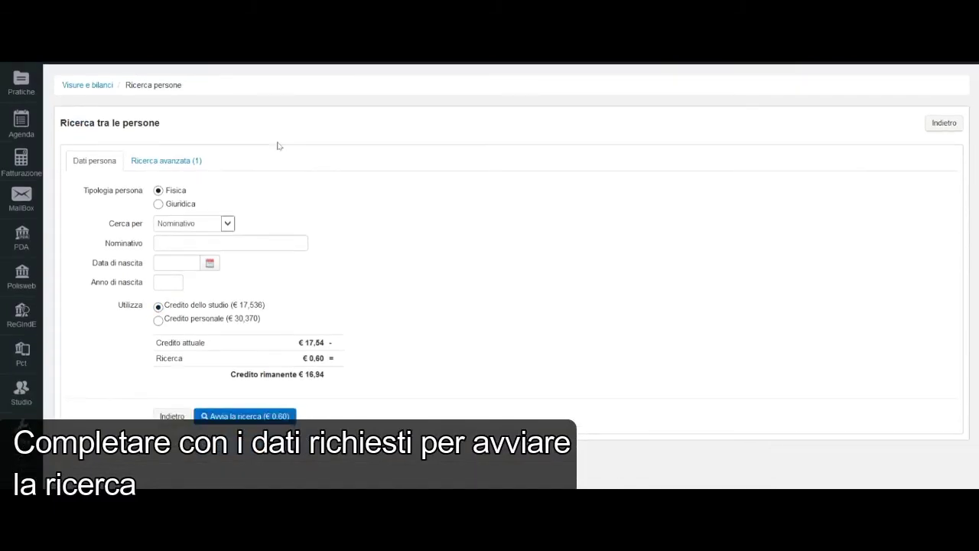
{"action": "scroll", "coordinate": [278, 146], "scroll_direction": "up", "scroll_amount": 1}
{"action": "scroll", "coordinate": [145, 113], "scroll_direction": "up", "scroll_amount": 1}
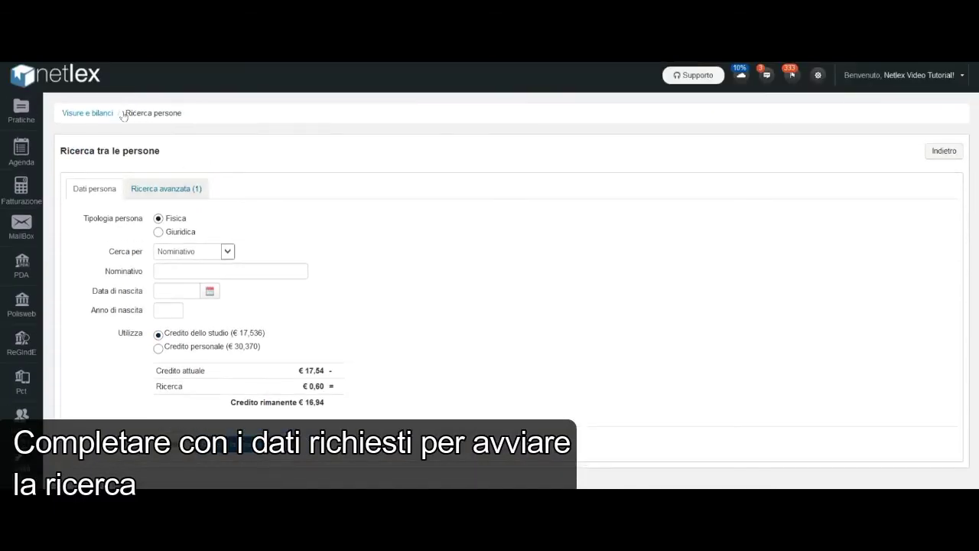
{"action": "left_click", "coordinate": [186, 187]}
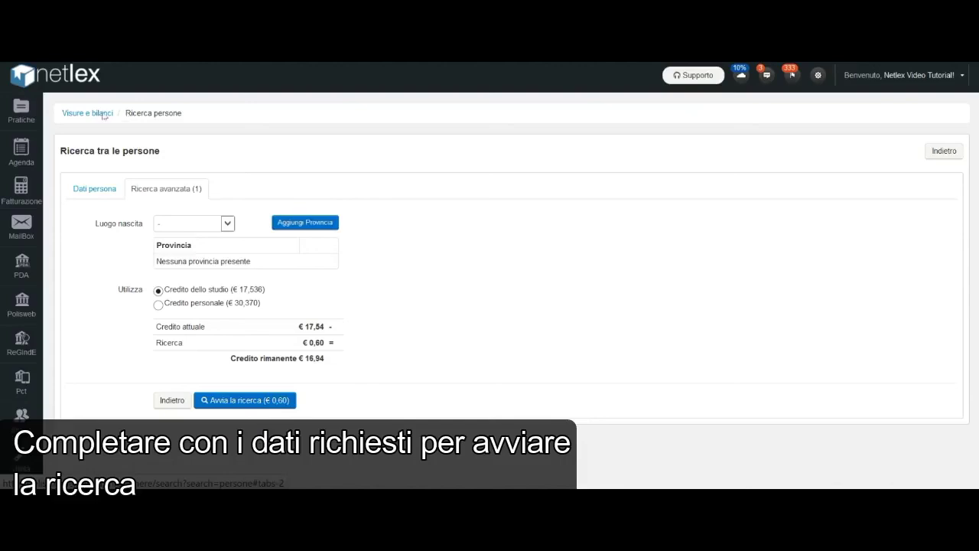
{"action": "left_click", "coordinate": [94, 188]}
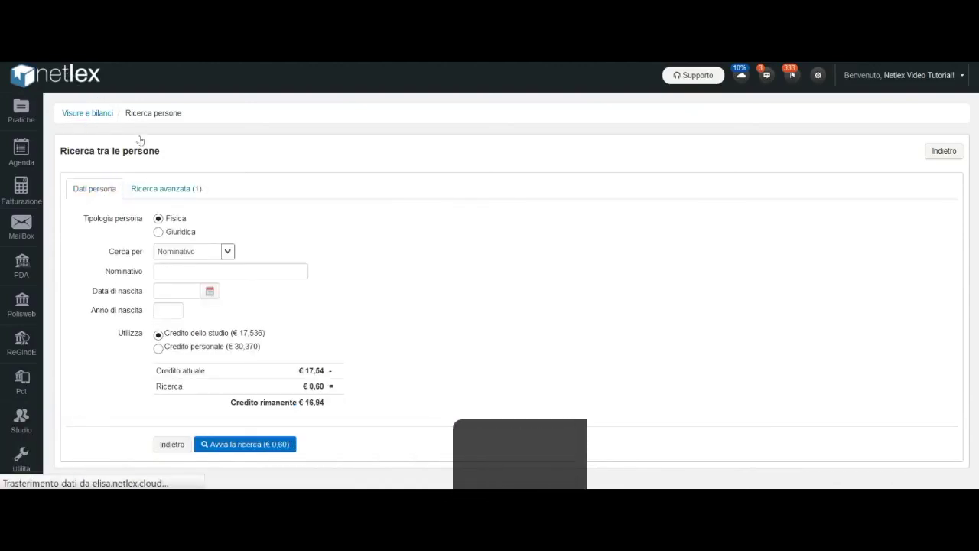
- Leave the people search and open the download area of Visure e bilanci
{"action": "scroll", "coordinate": [192, 217], "scroll_direction": "down", "scroll_amount": 1}
{"action": "left_click", "coordinate": [260, 403]}
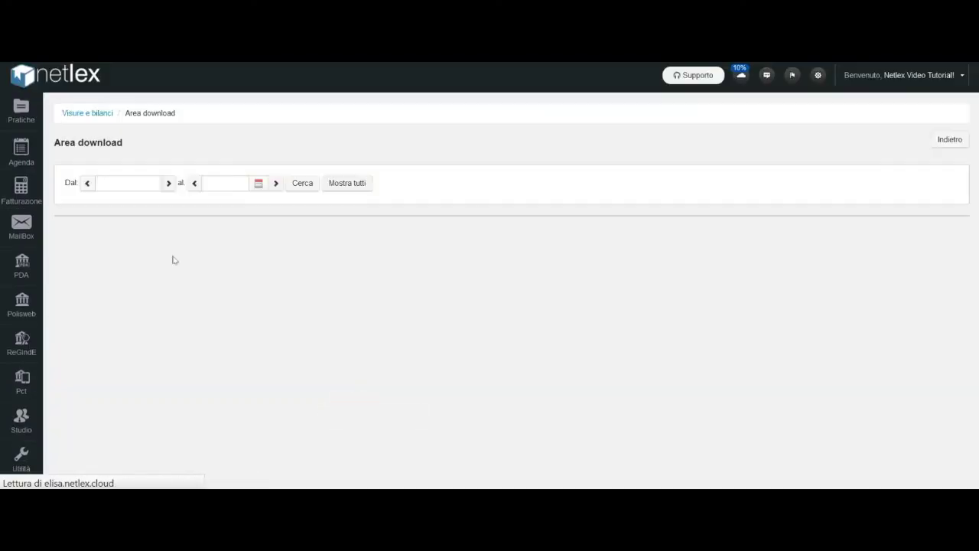